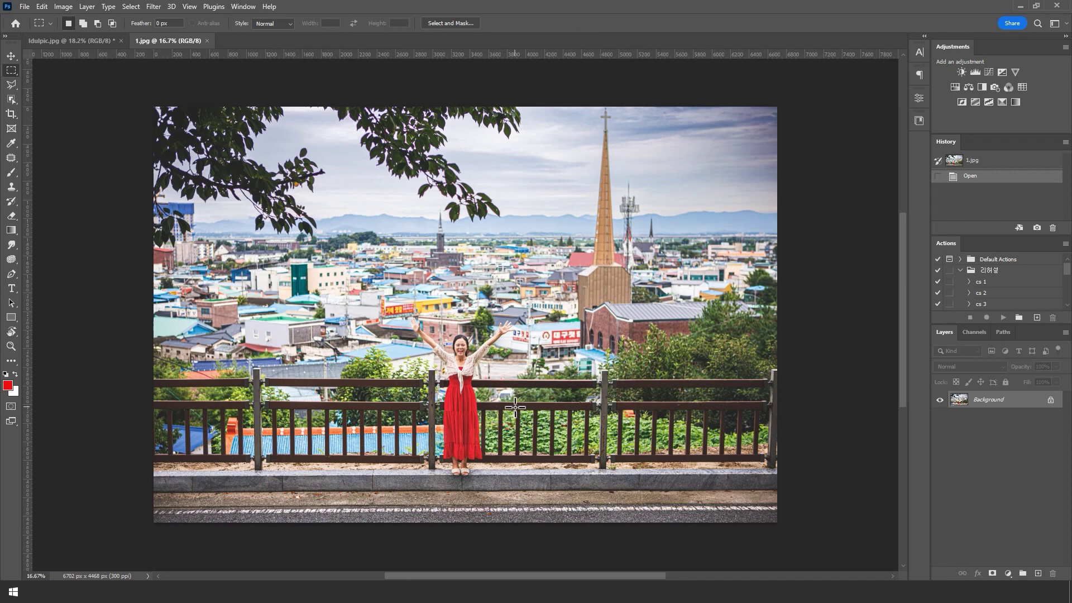
# Step: Close the other open image, Idulpic.jpg
pyautogui.click(121, 40)
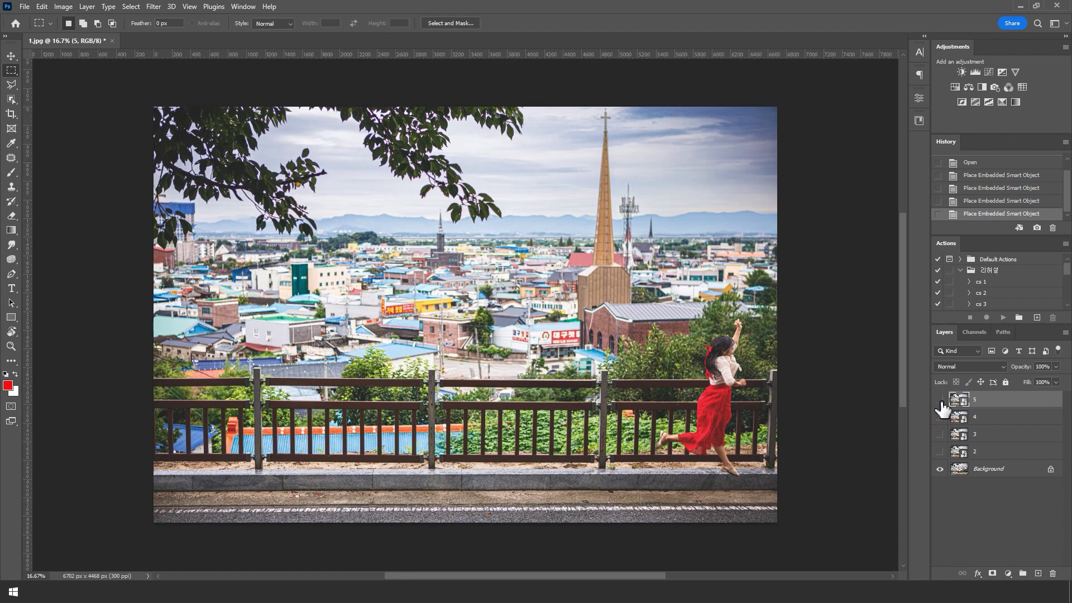
# Step: Toggle layer 2–5 visibility to compare poses, ending with only layer 2 shown over the background
pyautogui.click(940, 451)
pyautogui.click(939, 434)
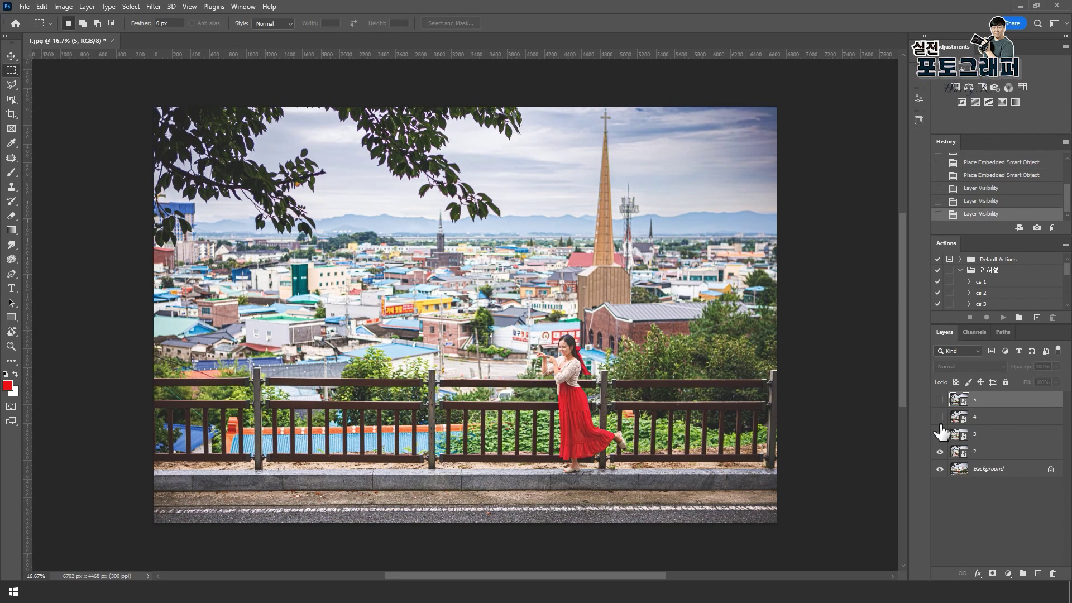
pyautogui.click(940, 433)
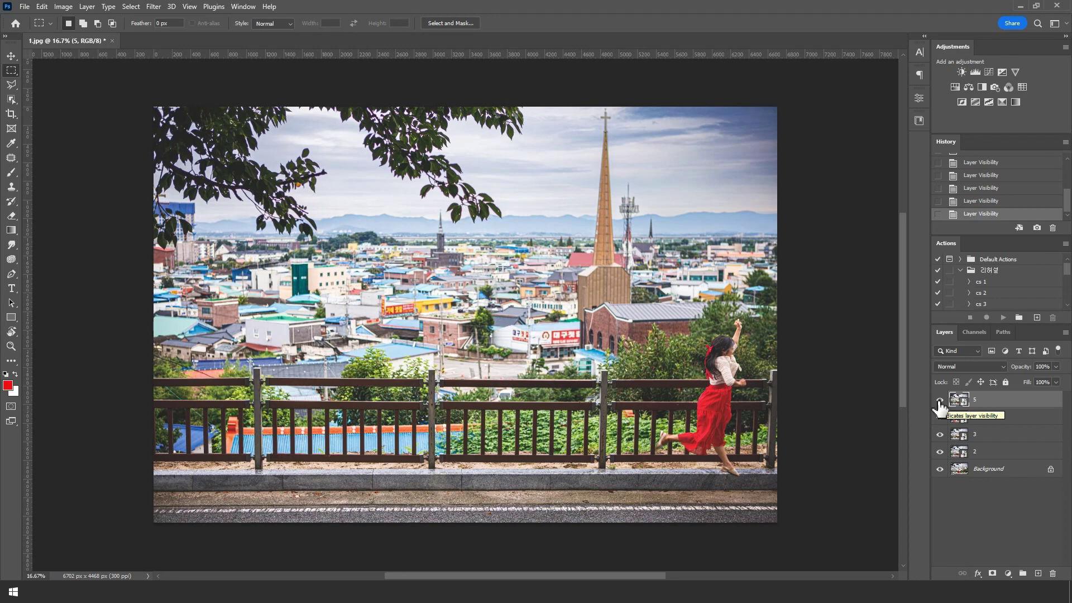
pyautogui.moveTo(940, 399); pyautogui.dragTo(943, 444)
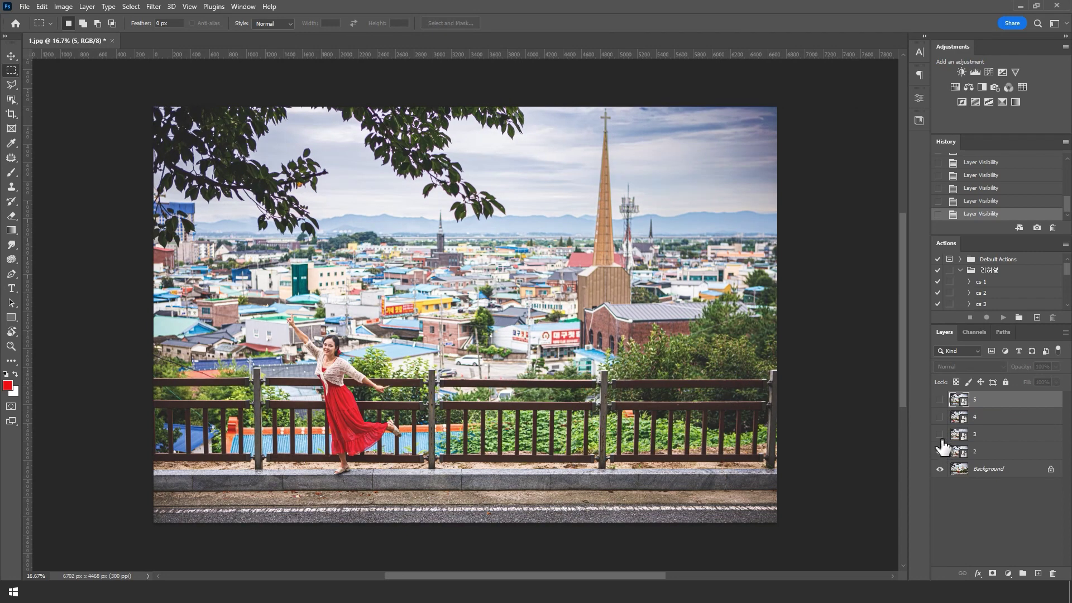
pyautogui.click(940, 452)
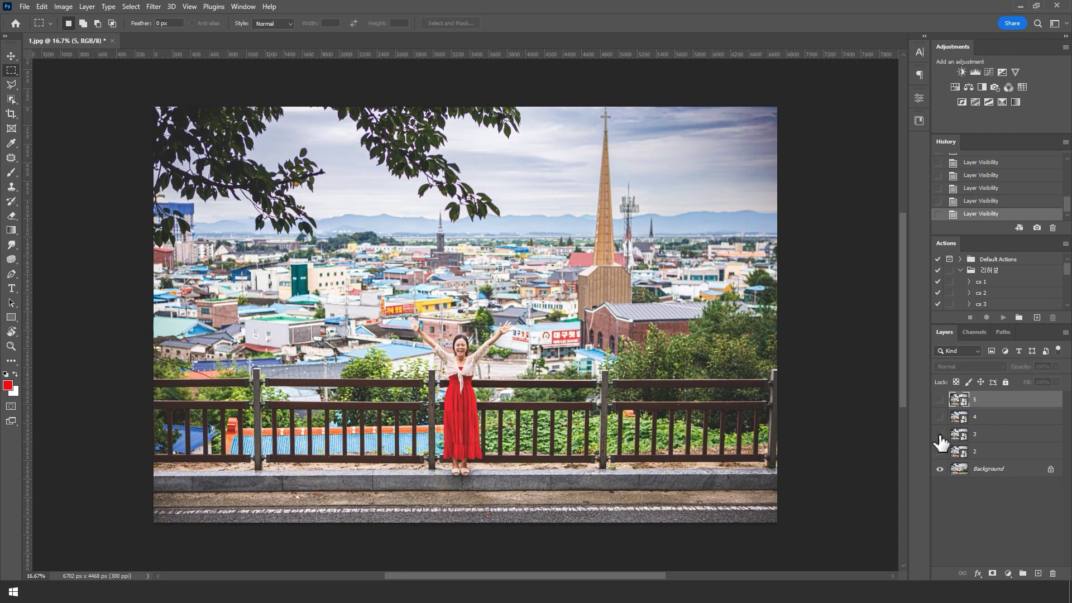
pyautogui.click(941, 443)
pyautogui.click(940, 400)
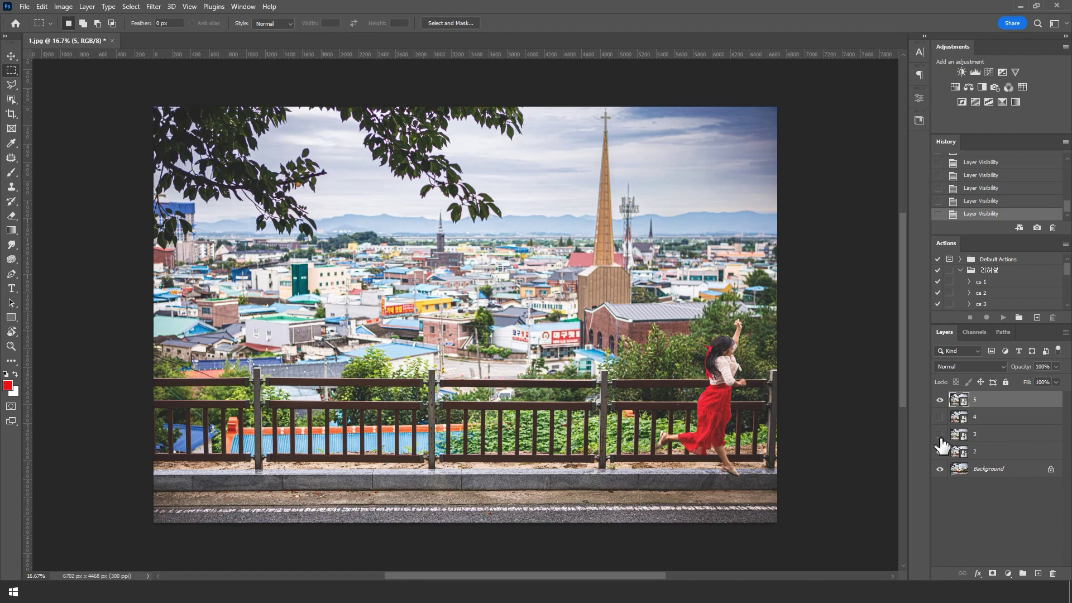
pyautogui.click(940, 416)
pyautogui.click(940, 400)
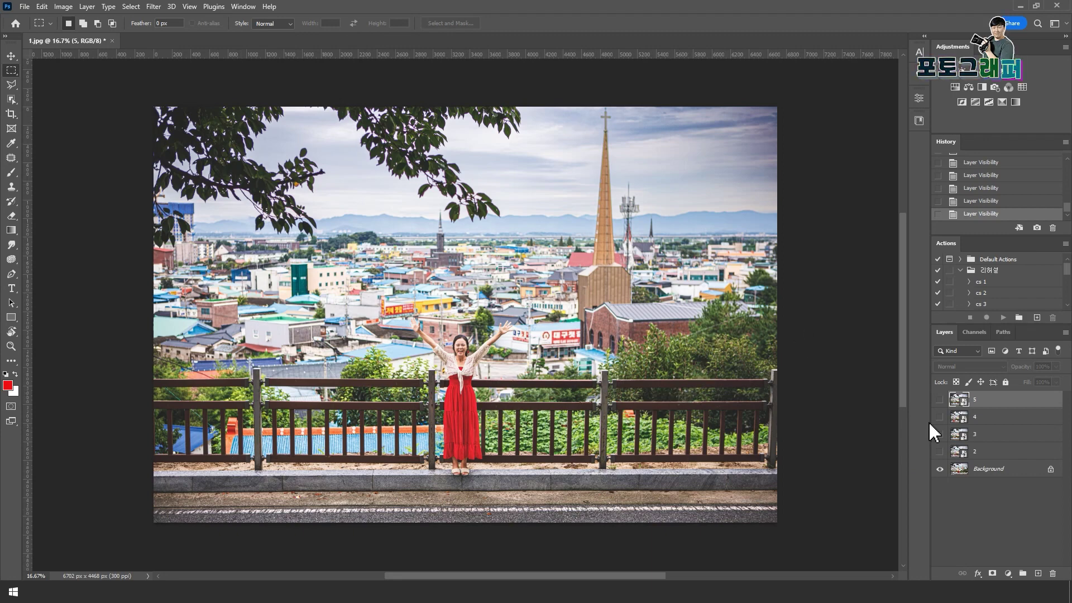
pyautogui.click(940, 451)
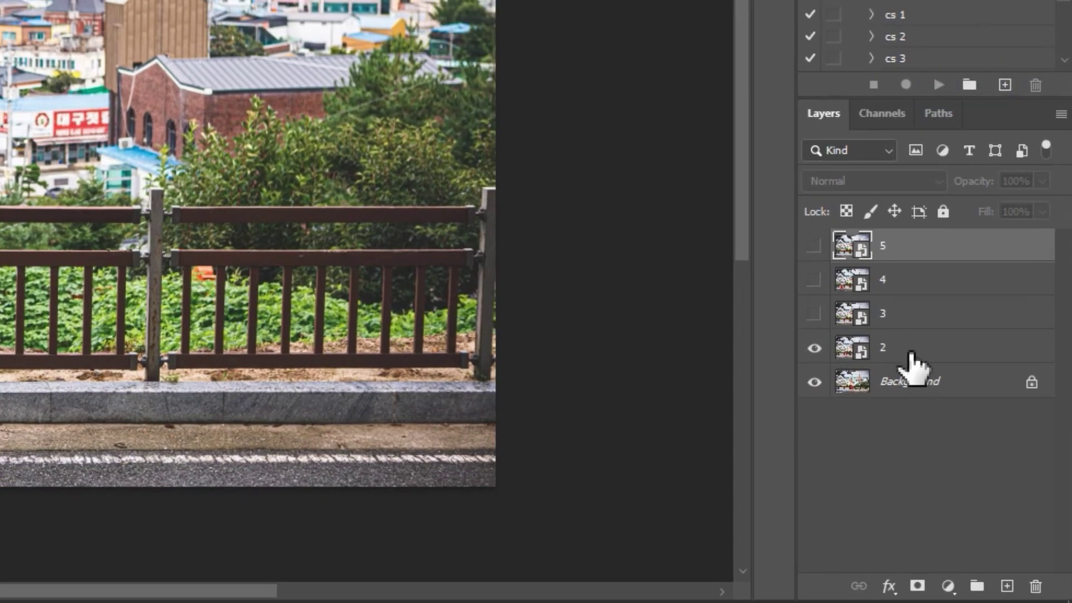
# Step: Add a layer mask to layer 2 and fill it black to hide the layer
pyautogui.click(910, 349)
pyautogui.click(917, 585)
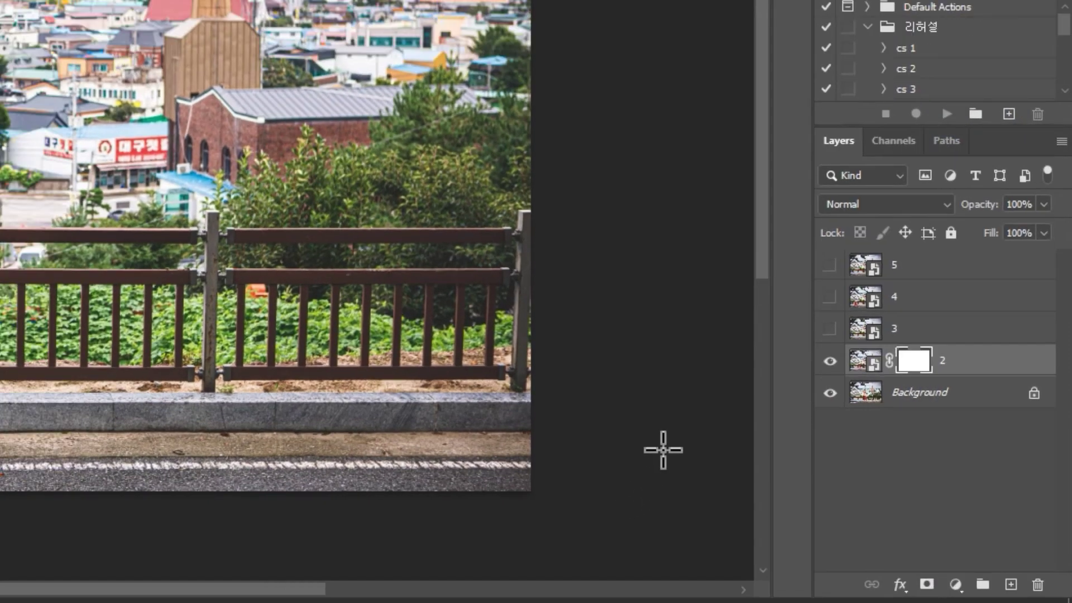
pyautogui.hotkey('alt', 'Delete')
# Step: Paint white with a smaller brush to reveal the left woman, including her legs and feet
pyautogui.press('b')
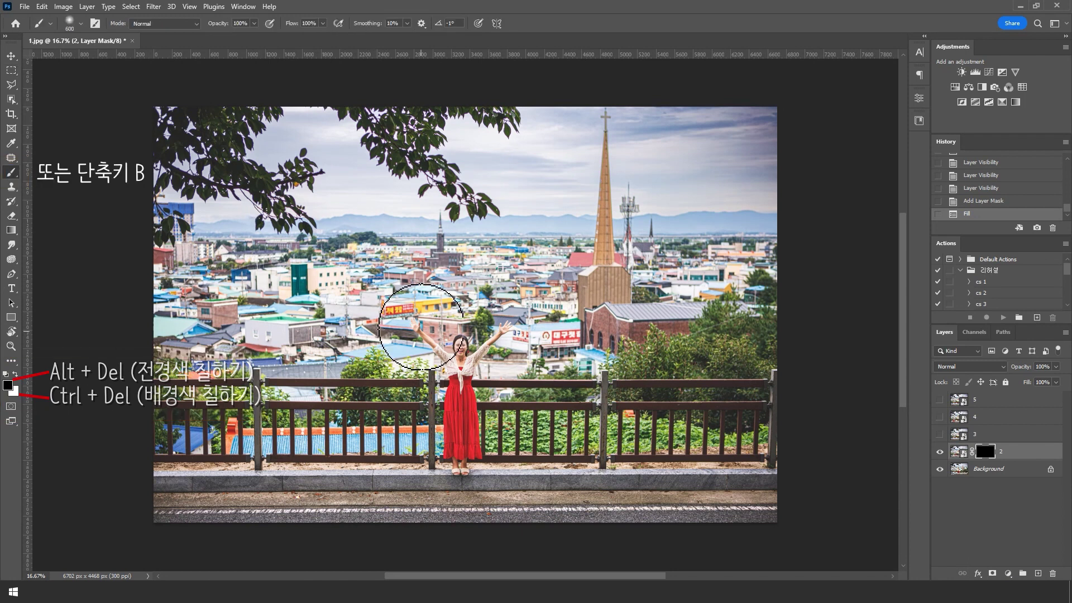
pyautogui.press('[')
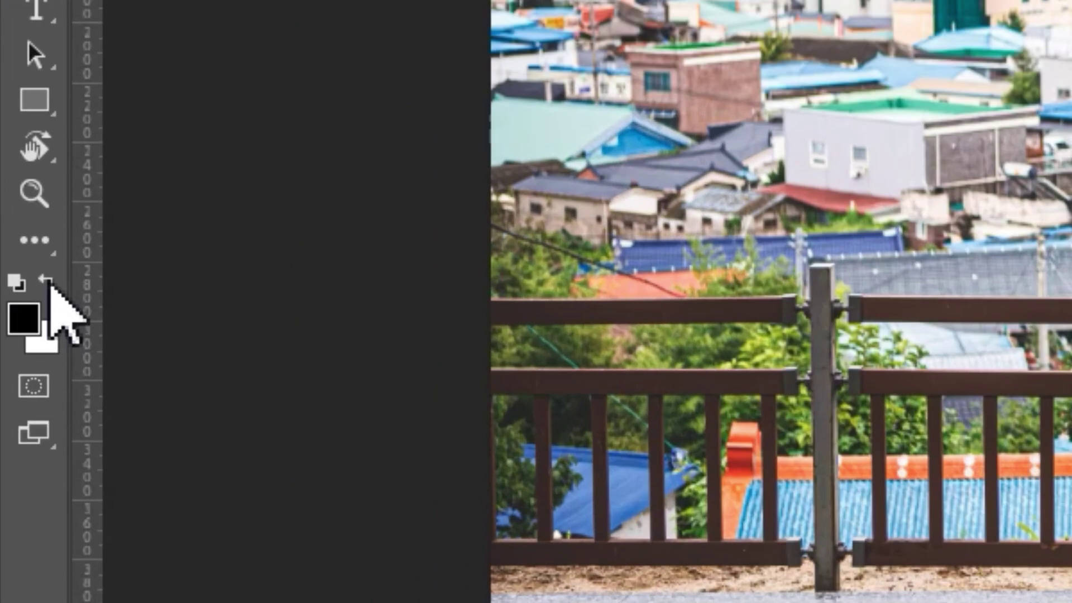
pyautogui.click(15, 374)
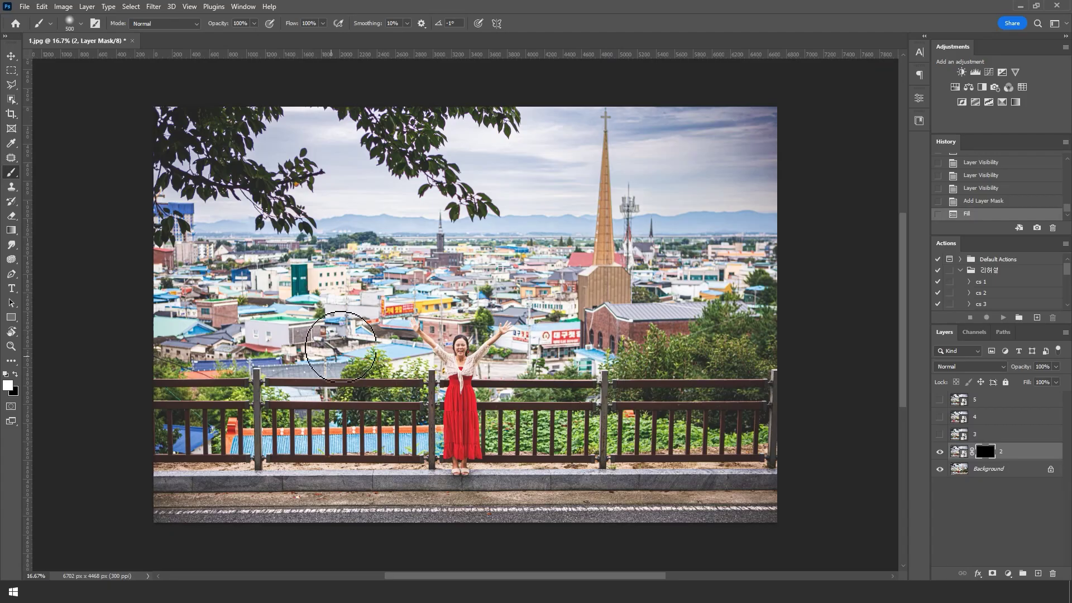
pyautogui.moveTo(352, 379)
pyautogui.mouseDown()
pyautogui.moveTo(290, 313)
pyautogui.moveTo(313, 346)
pyautogui.moveTo(377, 390)
pyautogui.moveTo(381, 436)
pyautogui.mouseUp()
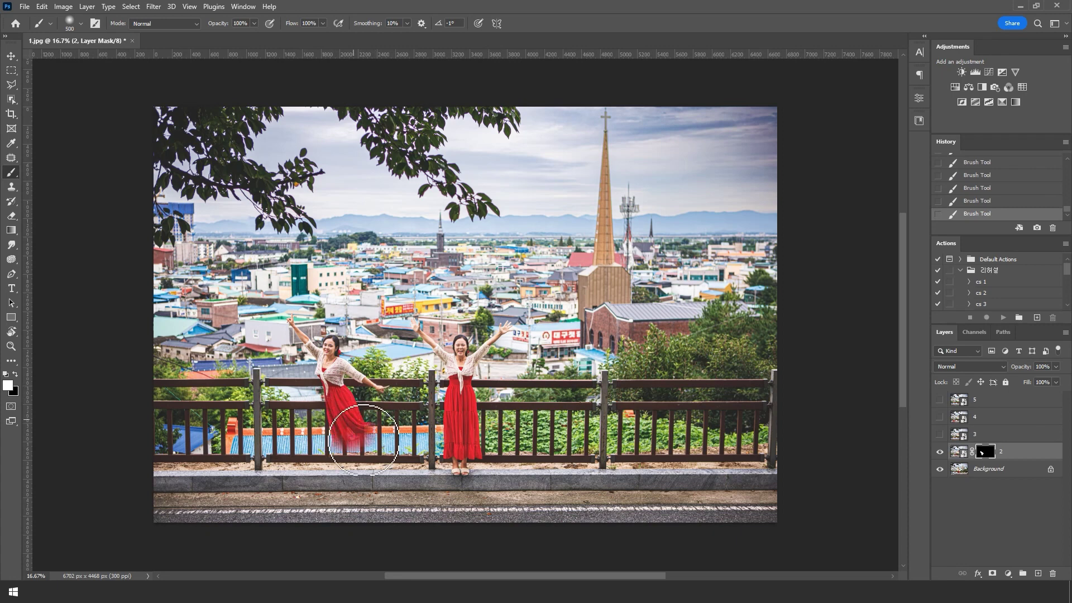
pyautogui.moveTo(358, 458); pyautogui.dragTo(336, 466)
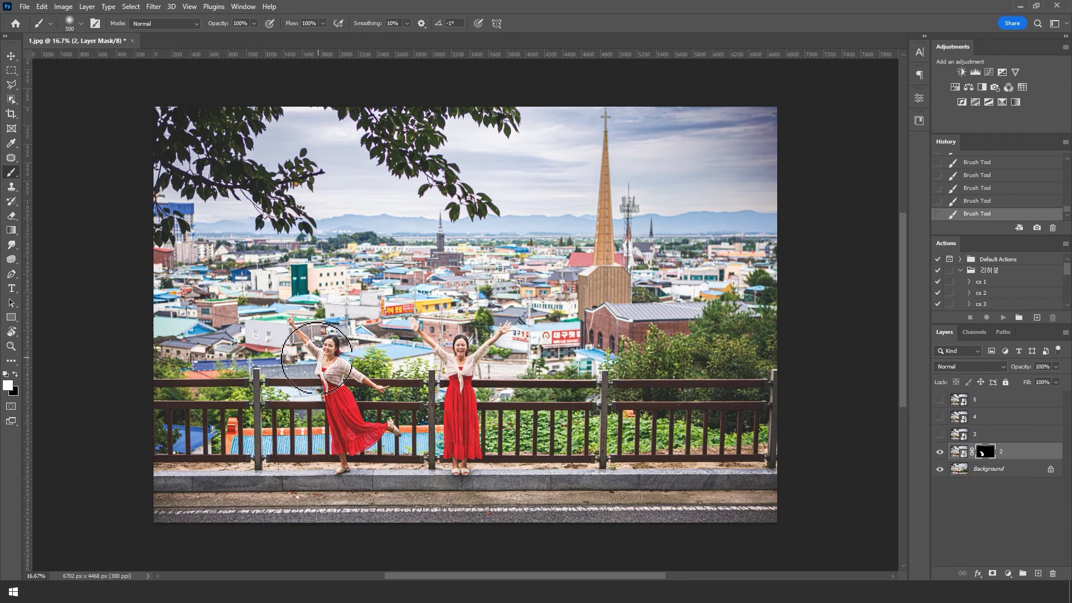
pyautogui.press('[')
pyautogui.scroll(1, 550, 232)
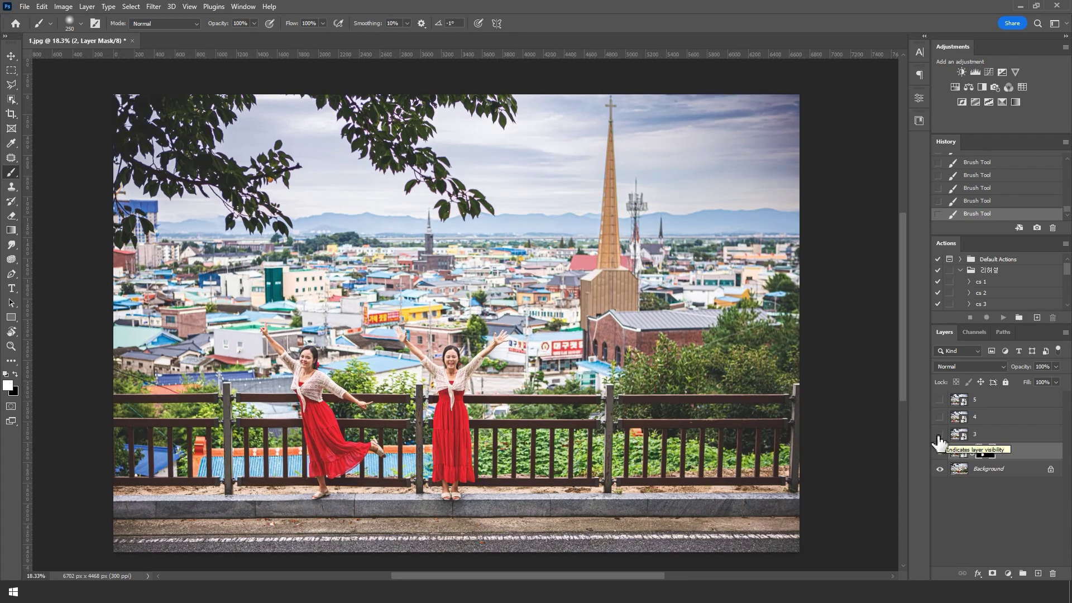
# Step: Give layer 3 a black mask and paint in the woman taking a photo at right
pyautogui.click(939, 435)
pyautogui.click(939, 435)
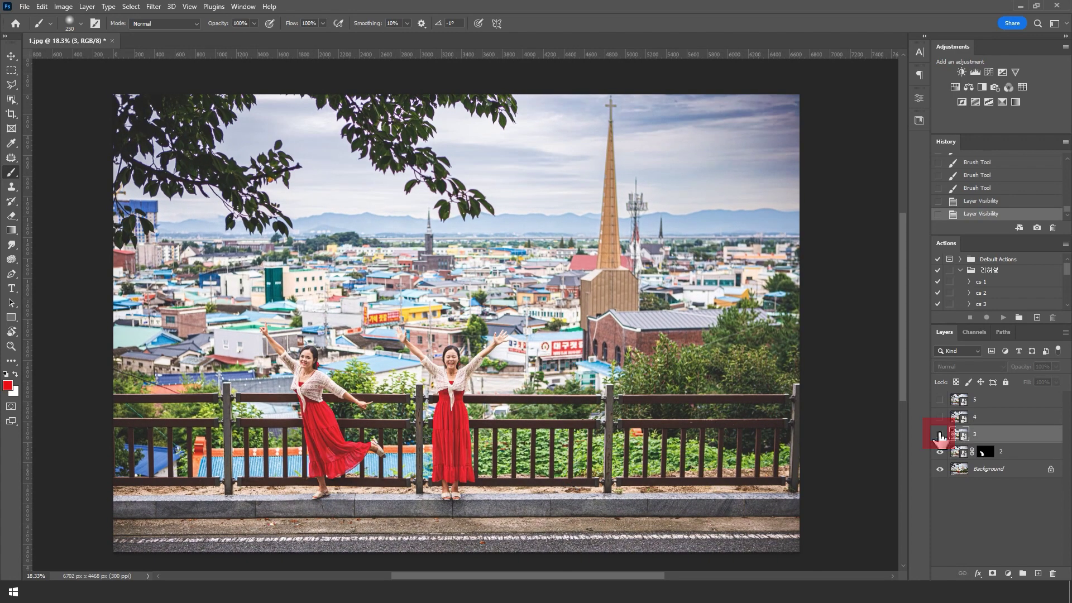
pyautogui.click(939, 435)
pyautogui.click(992, 575)
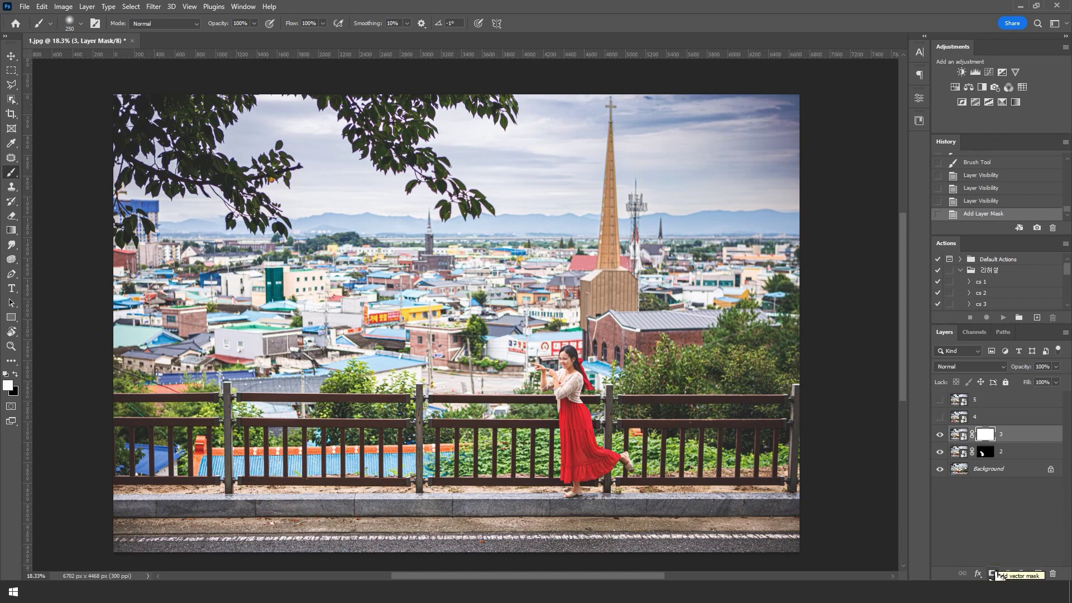
pyautogui.hotkey('ctrl', 'Delete')
pyautogui.moveTo(584, 357)
pyautogui.mouseDown()
pyautogui.moveTo(556, 391)
pyautogui.moveTo(586, 396)
pyautogui.moveTo(573, 495)
pyautogui.mouseUp()
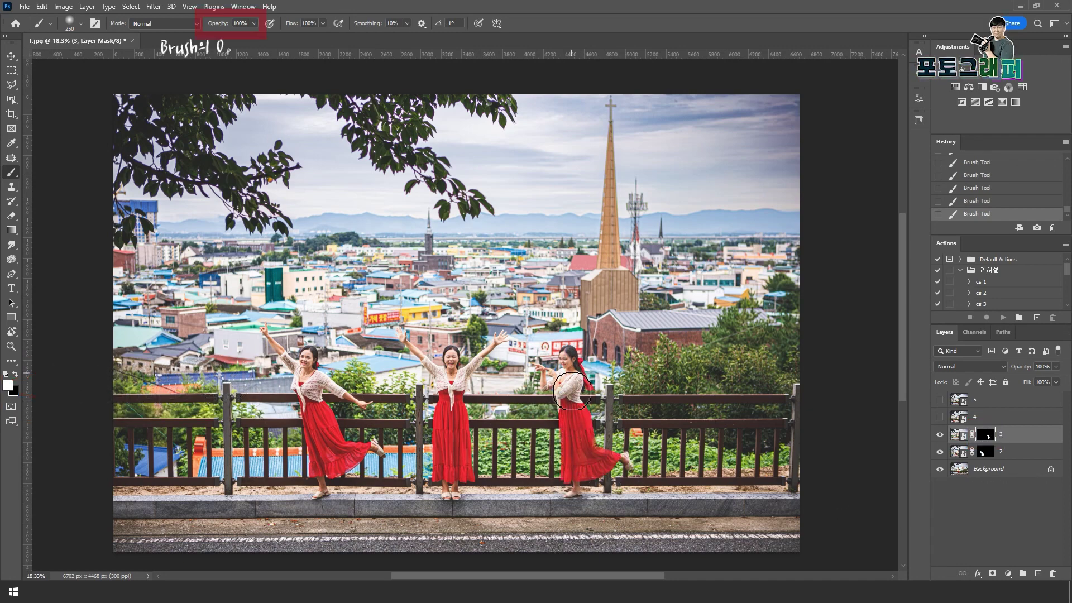
# Step: Give layer 4 a black mask and paint in the running woman at far left
pyautogui.click(940, 416)
pyautogui.click(992, 573)
pyautogui.hotkey('alt', 'Delete')
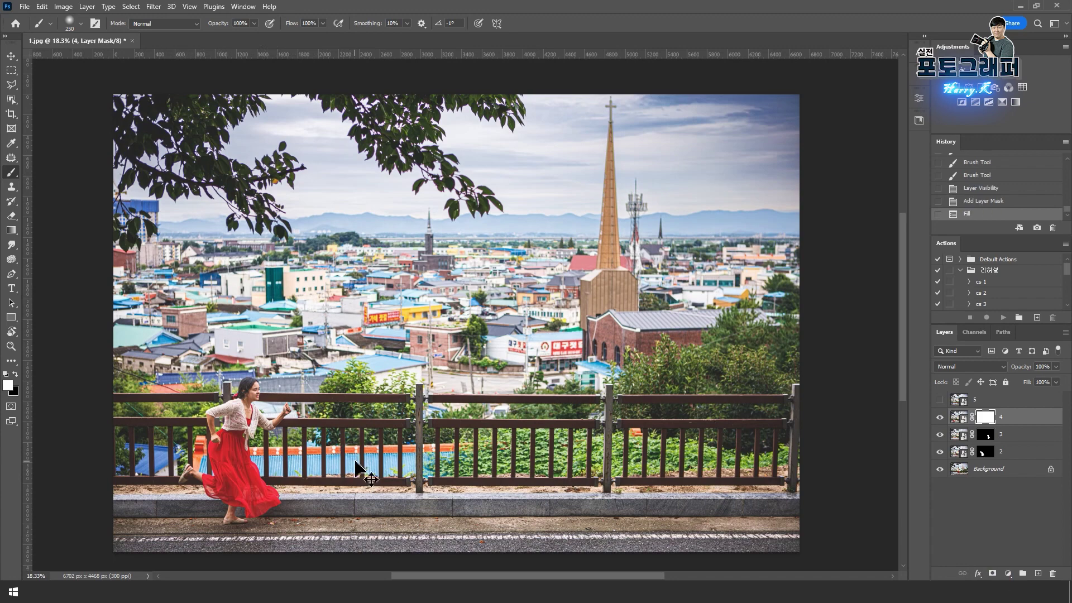
pyautogui.hotkey('ctrl', 'Delete')
pyautogui.press(']')
pyautogui.press(']')
pyautogui.moveTo(229, 391); pyautogui.dragTo(234, 435)
pyautogui.moveTo(246, 374)
pyautogui.mouseDown()
pyautogui.moveTo(268, 413)
pyautogui.moveTo(184, 486)
pyautogui.moveTo(268, 503)
pyautogui.moveTo(237, 524)
pyautogui.mouseUp()
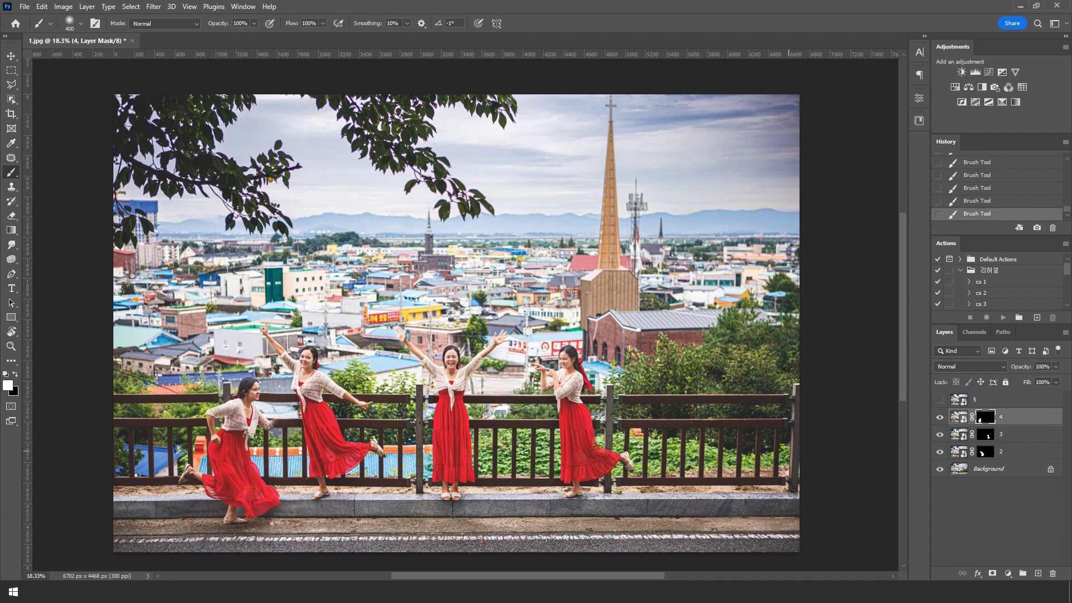
pyautogui.click(940, 417)
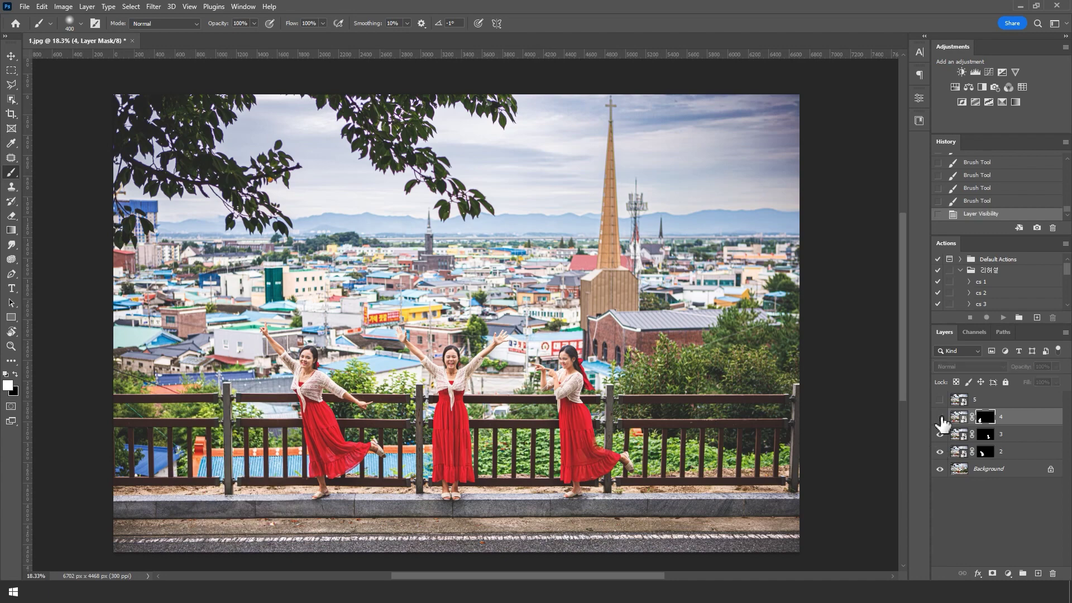
# Step: Show layer 4 again and nudge its woman slightly down with the Move tool
pyautogui.click(940, 417)
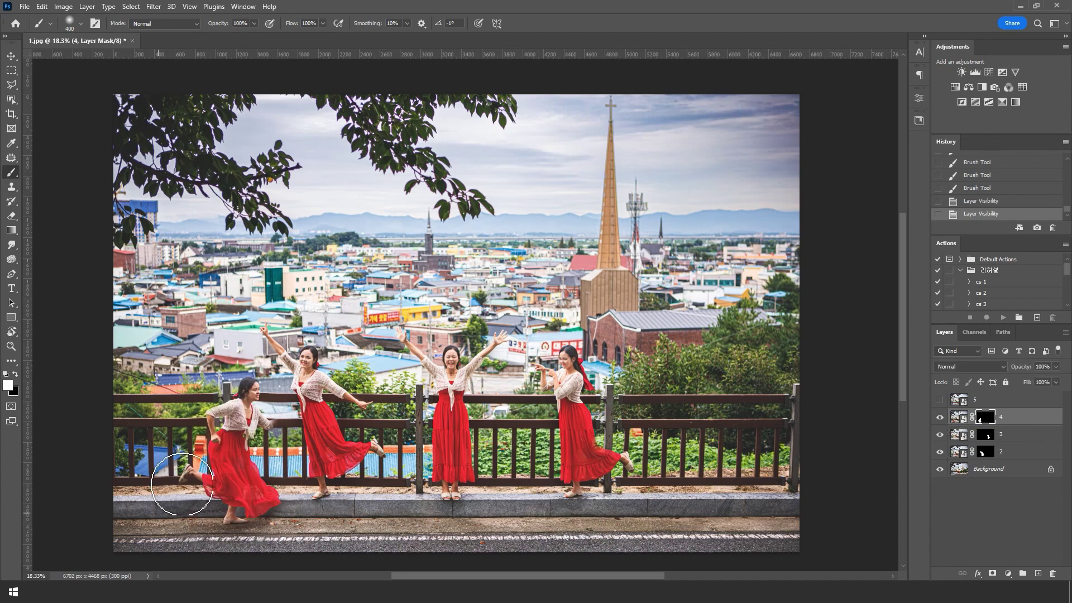
pyautogui.scroll(1, 234, 427)
pyautogui.scroll(3, 249, 417)
pyautogui.scroll(1, 250, 417)
pyautogui.scroll(-3, 250, 417)
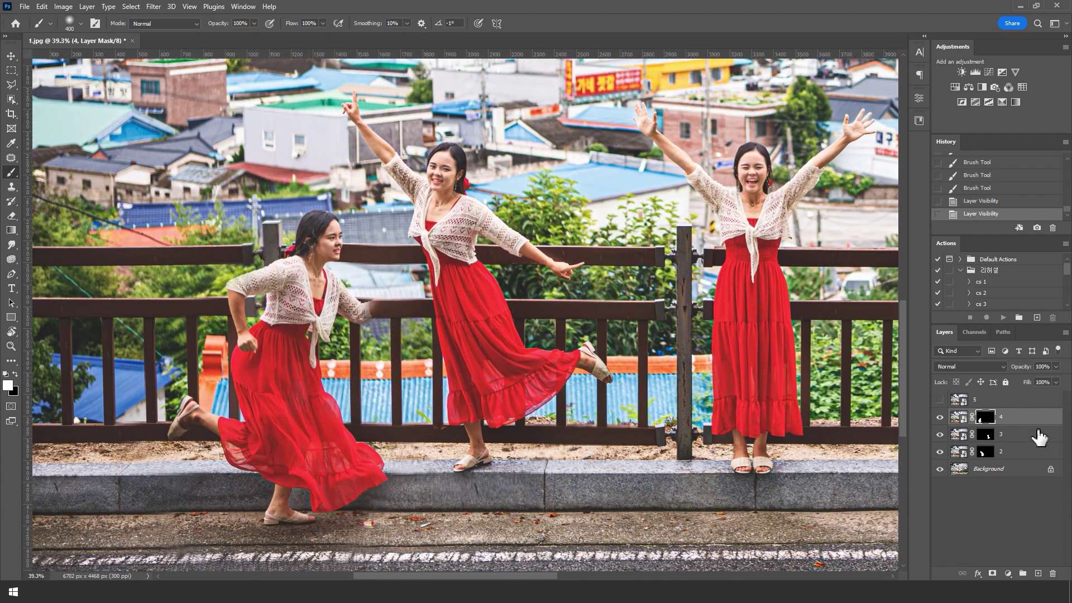
pyautogui.click(958, 416)
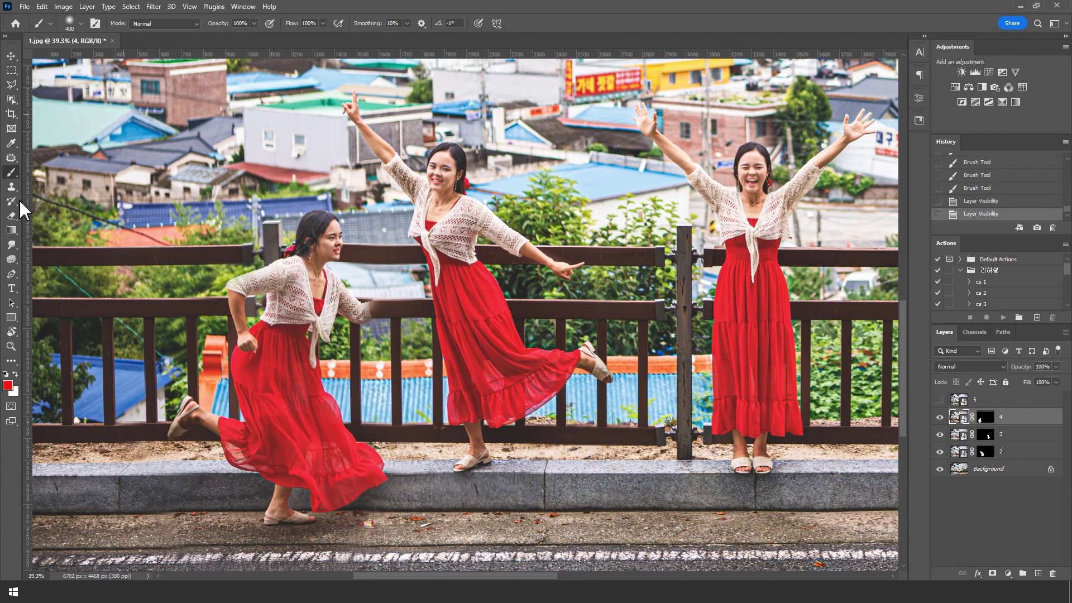
pyautogui.click(10, 56)
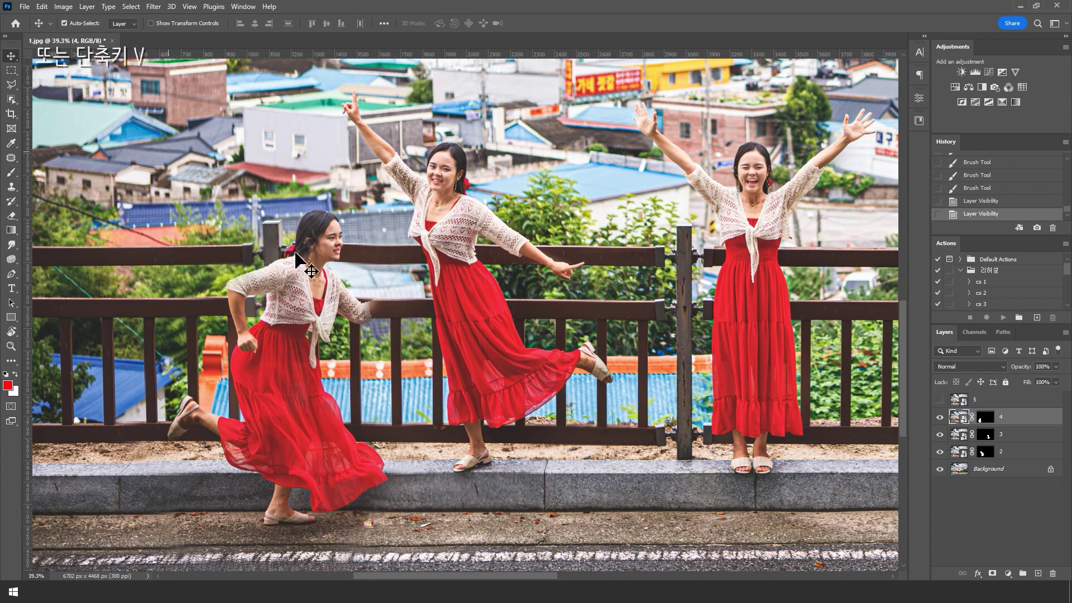
pyautogui.press('Down')
pyautogui.press('Down')
pyautogui.press('Down')
pyautogui.press('Down')
pyautogui.press('Down')
pyautogui.press('Down')
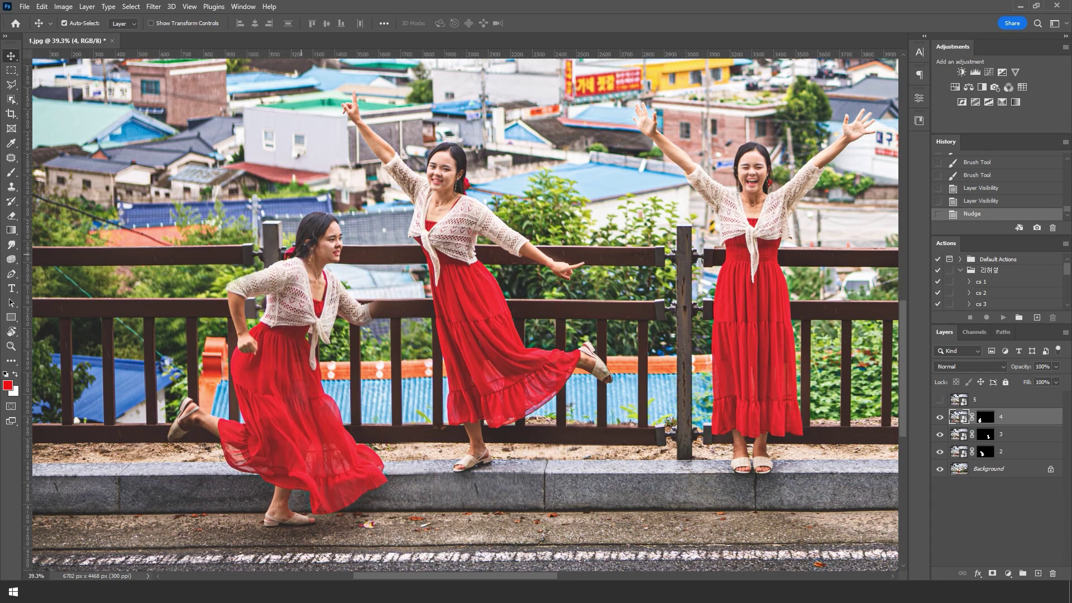
# Step: Paint white on layer 4's mask to restore the woman's raised arm and fist
pyautogui.click(986, 417)
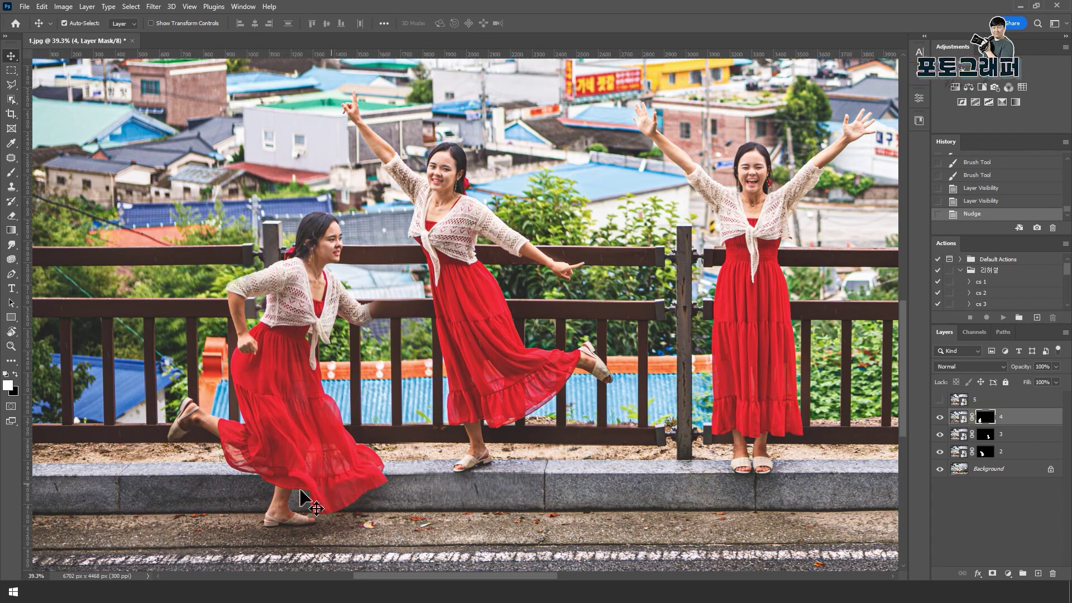
pyautogui.press('b')
pyautogui.press('[')
pyautogui.moveTo(385, 304); pyautogui.dragTo(399, 279)
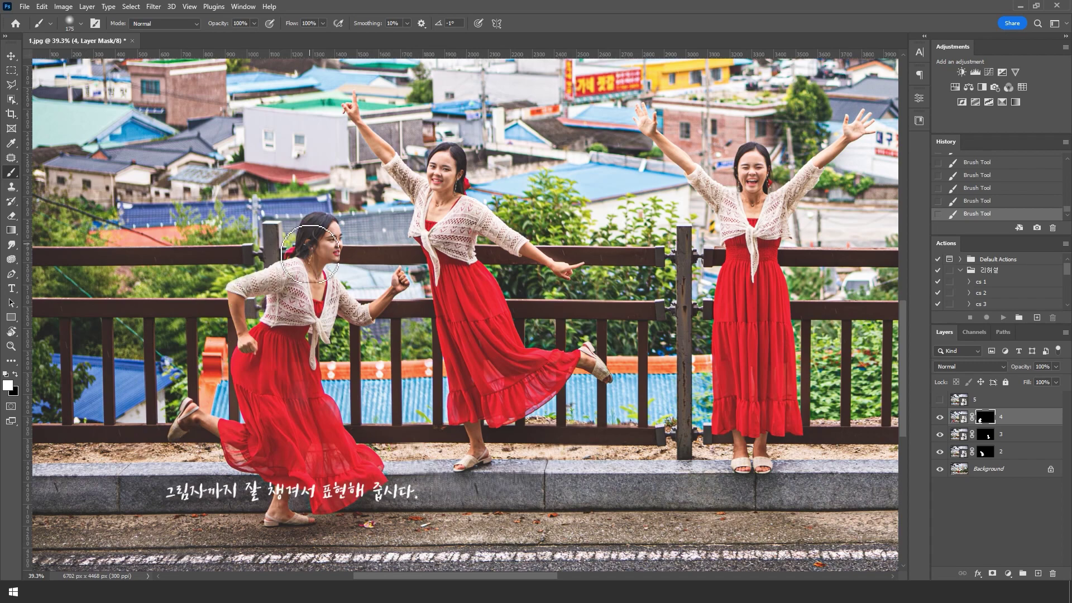
pyautogui.scroll(-2, 312, 251)
pyautogui.scroll(-1, 725, 311)
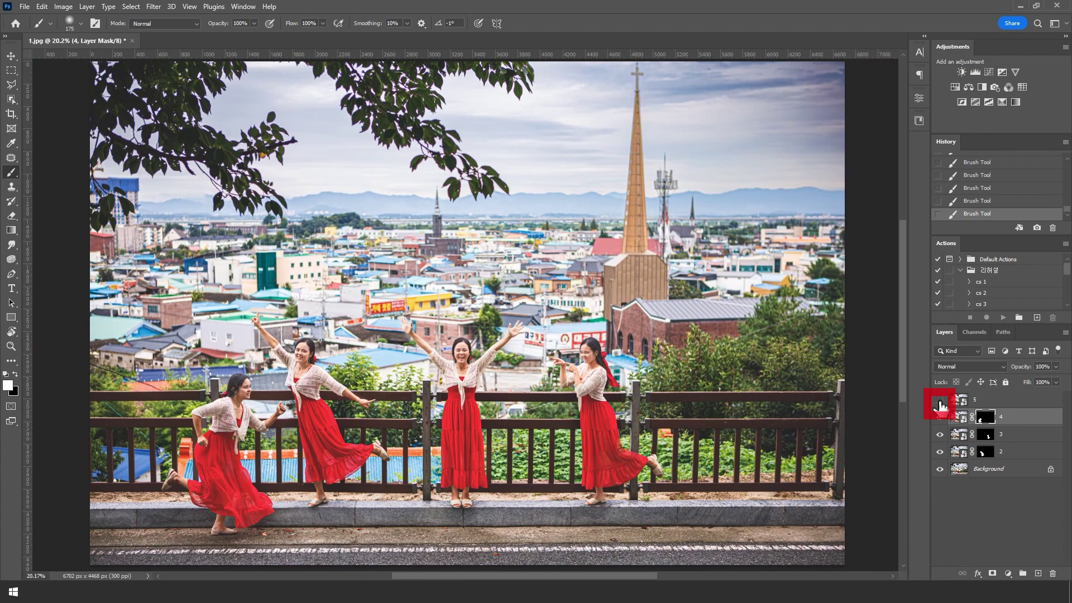
# Step: Show layer 5, mask it black, and paint in the jumping woman at right
pyautogui.click(939, 400)
pyautogui.click(1004, 400)
pyautogui.click(992, 573)
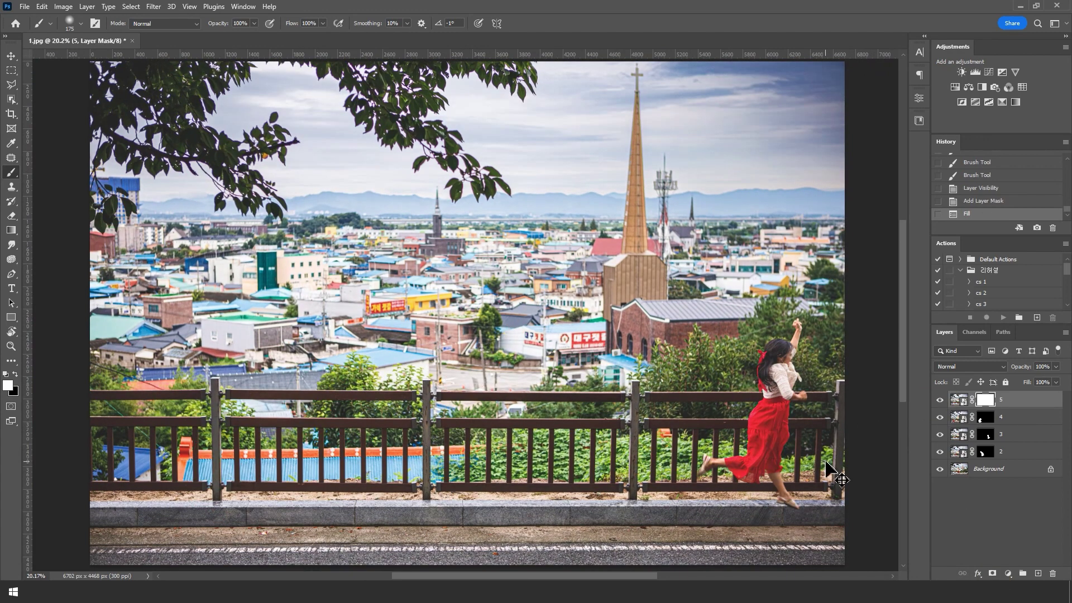
pyautogui.hotkey('ctrl', 'Delete')
pyautogui.moveTo(773, 430)
pyautogui.mouseDown()
pyautogui.moveTo(795, 398)
pyautogui.moveTo(789, 426)
pyautogui.moveTo(766, 442)
pyautogui.moveTo(783, 487)
pyautogui.mouseUp()
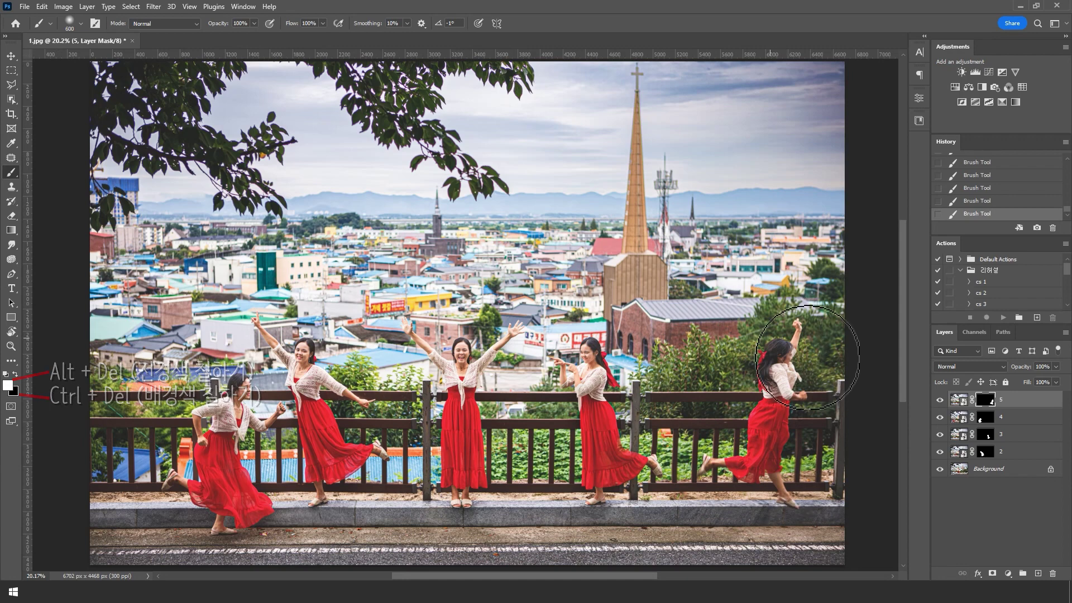
pyautogui.scroll(2, 774, 530)
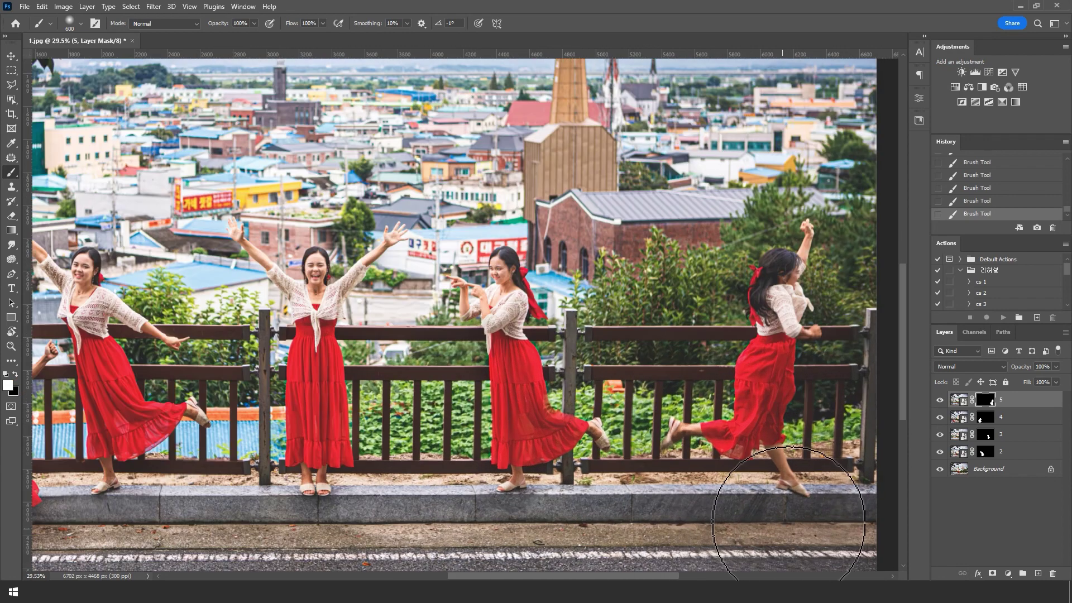
# Step: Nudge layer 5's jumping woman a few pixels right with the Move tool
pyautogui.click(11, 56)
pyautogui.press('Left')
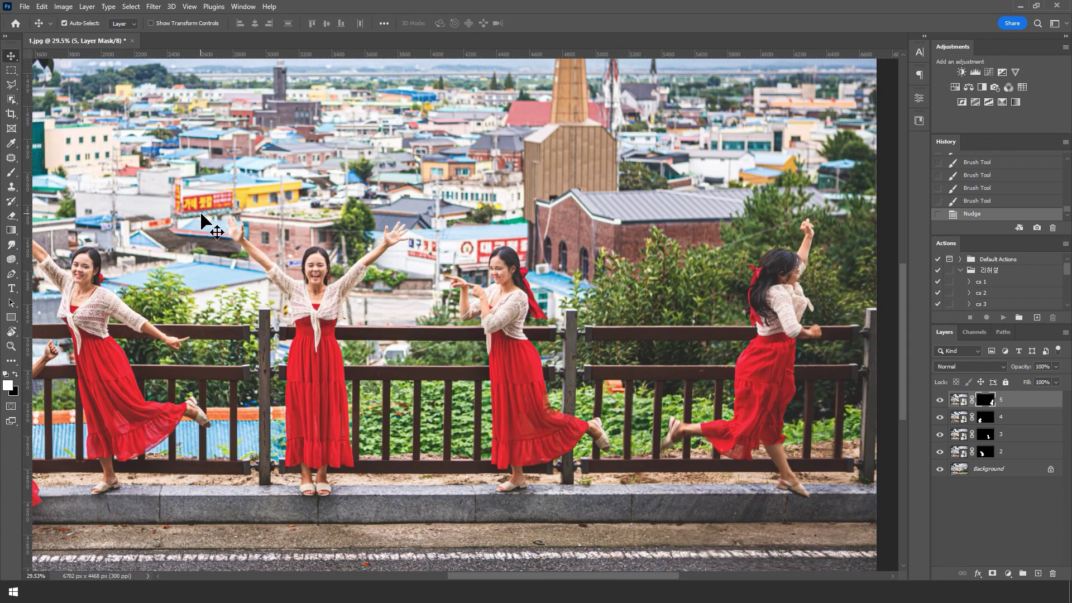
pyautogui.press('Right')
pyautogui.press('Right')
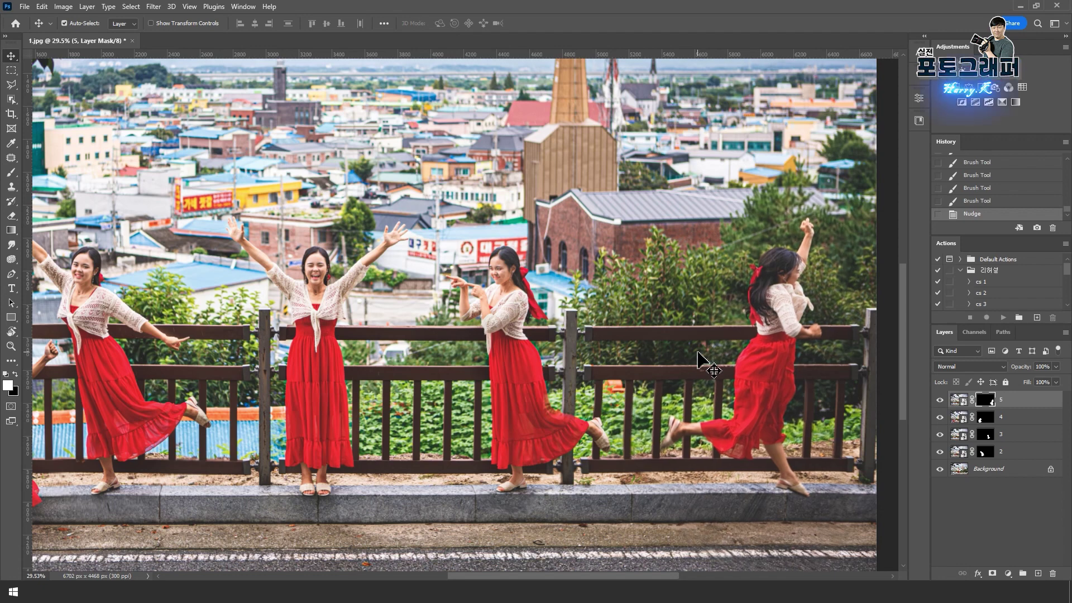
pyautogui.press('Right')
pyautogui.press('Right')
pyautogui.press('Right')
pyautogui.press('Right')
pyautogui.press('Right')
pyautogui.press('Right')
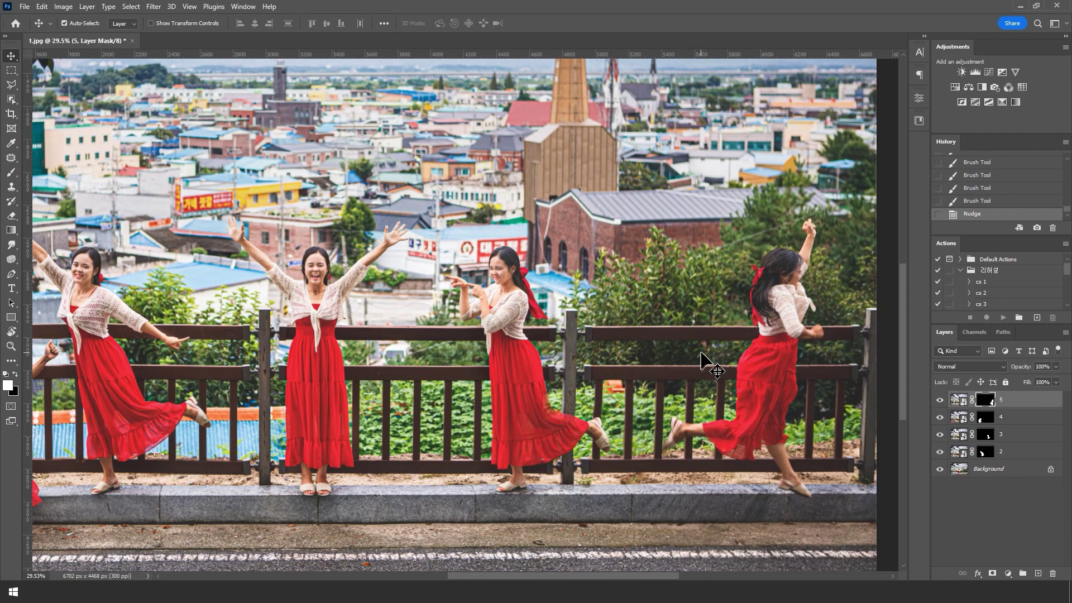
pyautogui.press('Right')
pyautogui.press('Right')
pyautogui.press('Right')
pyautogui.press('Right')
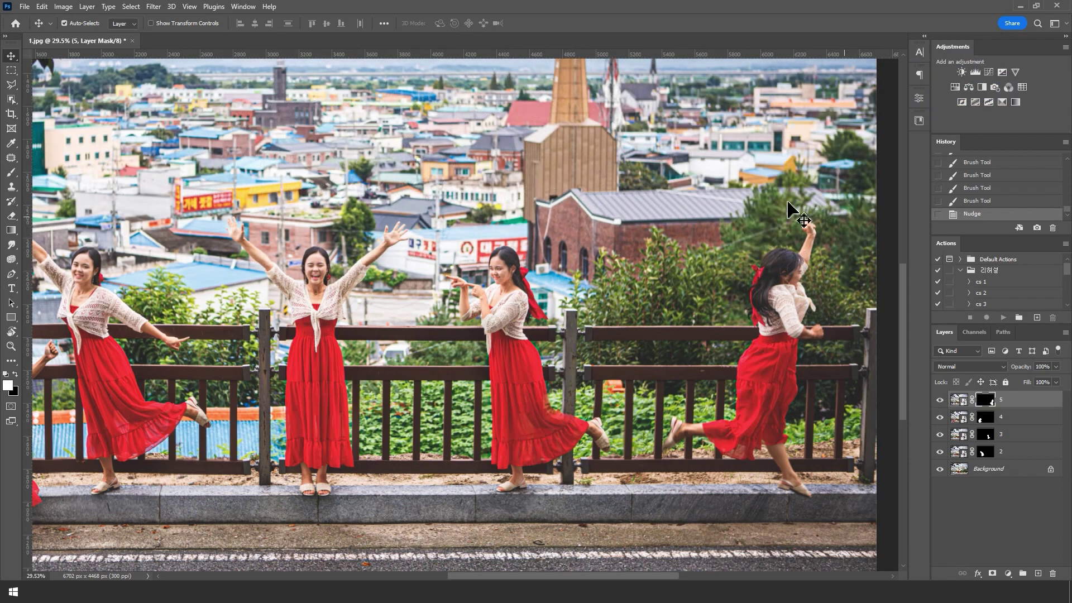
# Step: Paint black on layer 5's mask to remove stray background around the jumping woman
pyautogui.press('b')
pyautogui.press('x')
pyautogui.moveTo(815, 212)
pyautogui.mouseDown()
pyautogui.moveTo(781, 179)
pyautogui.moveTo(759, 189)
pyautogui.mouseUp()
pyautogui.moveTo(770, 235)
pyautogui.mouseDown()
pyautogui.moveTo(754, 212)
pyautogui.moveTo(869, 197)
pyautogui.mouseUp()
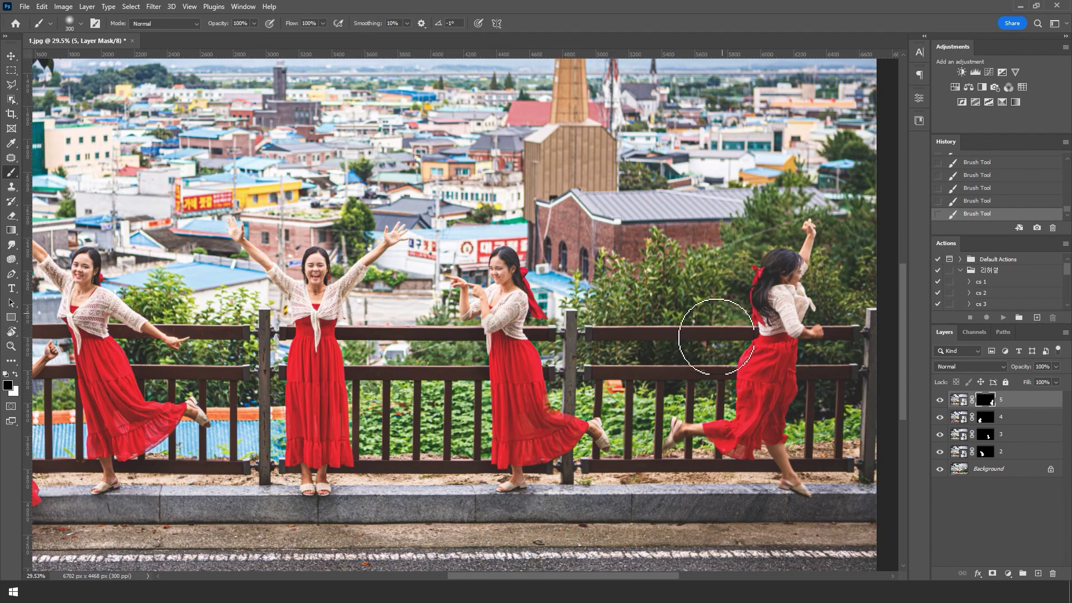
pyautogui.scroll(-3, 862, 364)
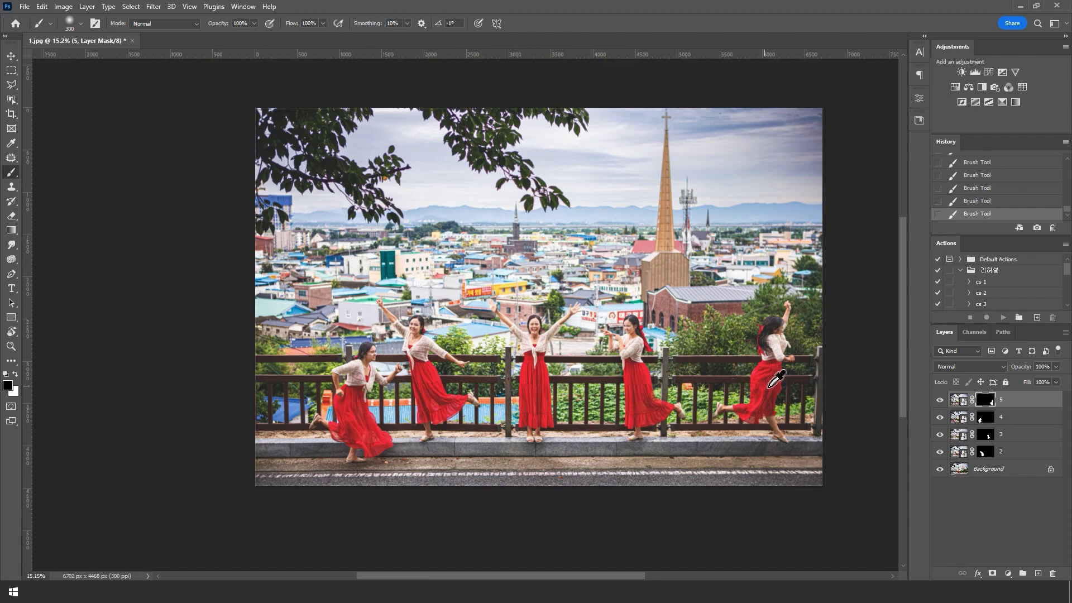
pyautogui.scroll(-2, 863, 365)
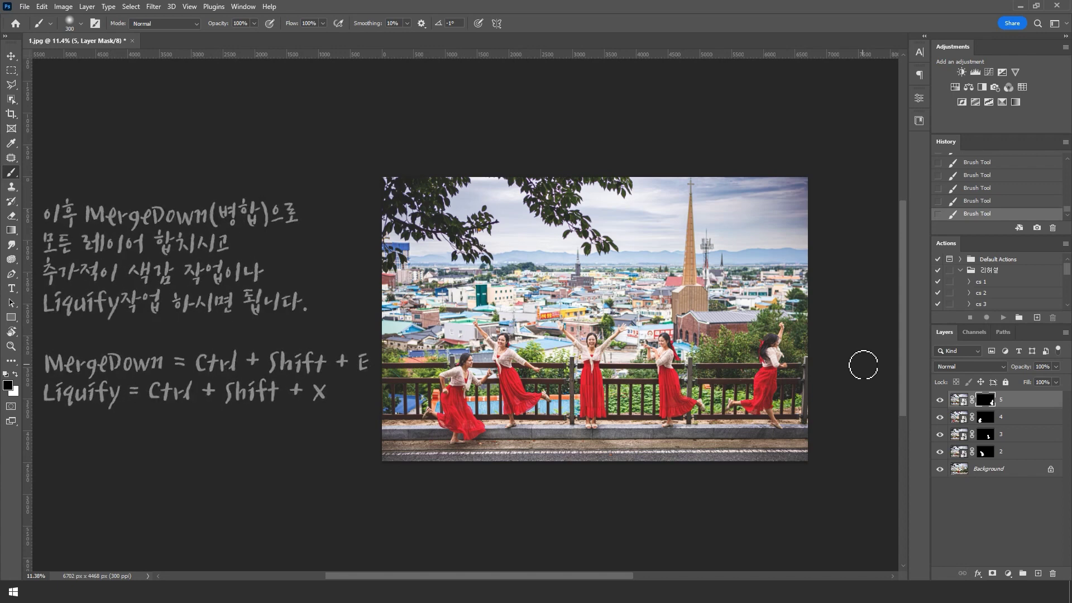
pyautogui.scroll(2, 844, 366)
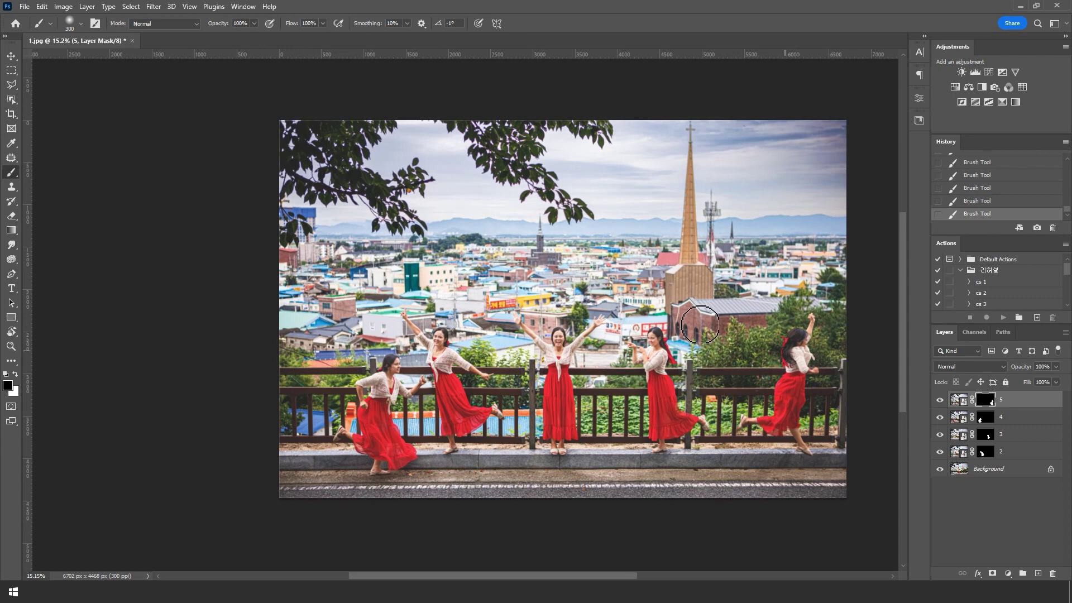
pyautogui.moveTo(700, 325); pyautogui.dragTo(621, 335)
pyautogui.scroll(1, 626, 337)
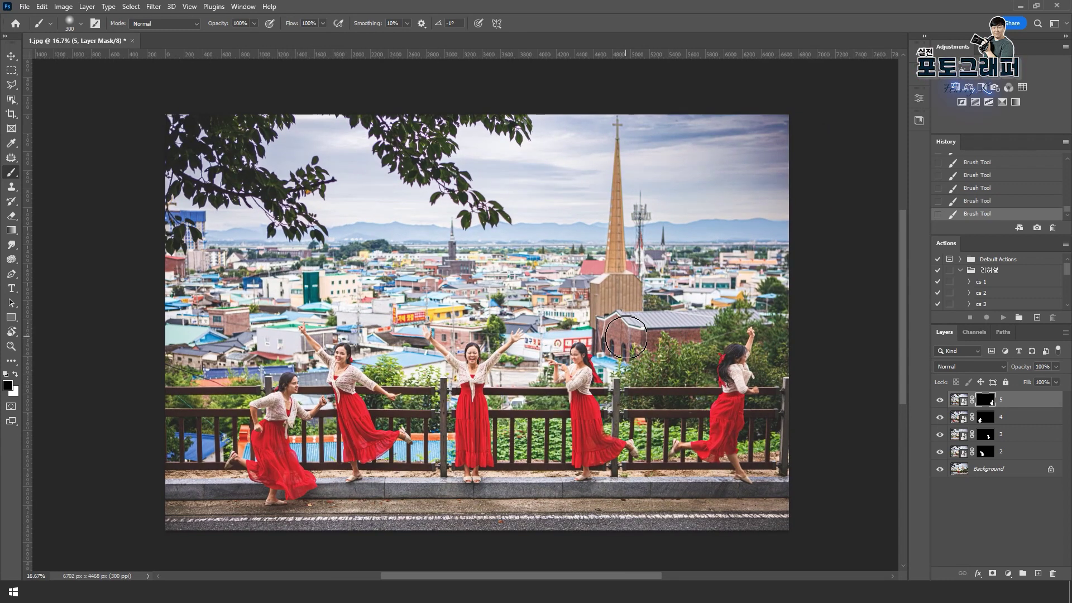